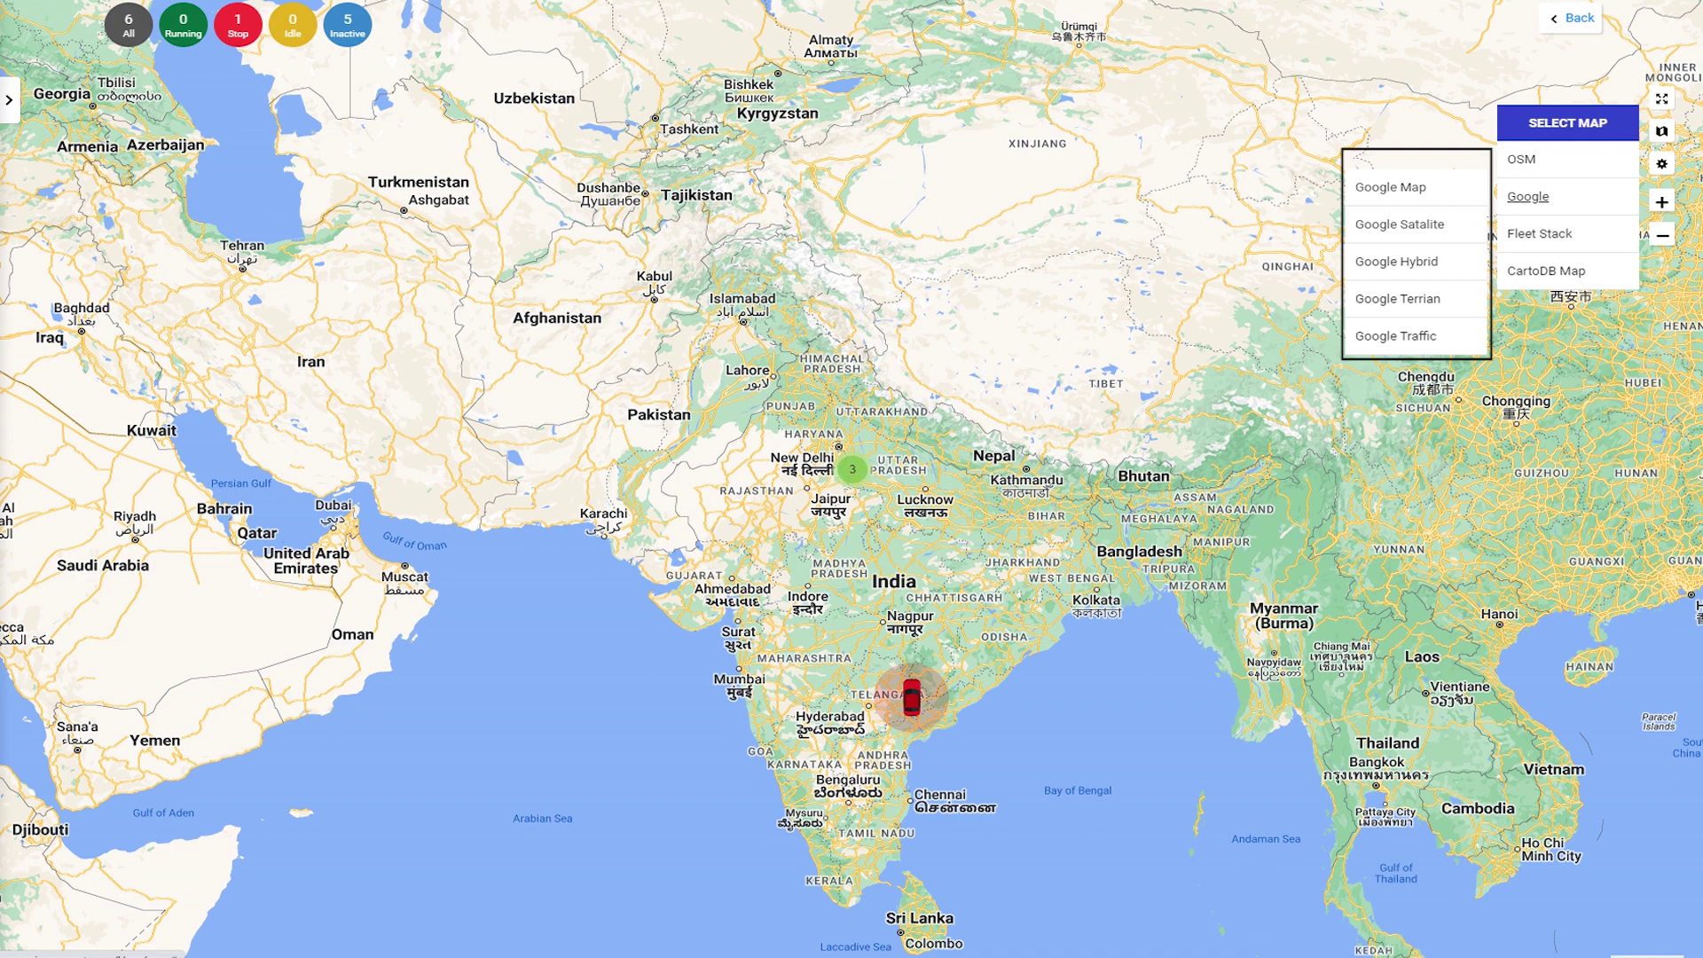
Dismiss the Google map style choices and zoom to the red vehicle marker to show its device details
{"action": "key", "text": "shift+Tab"}
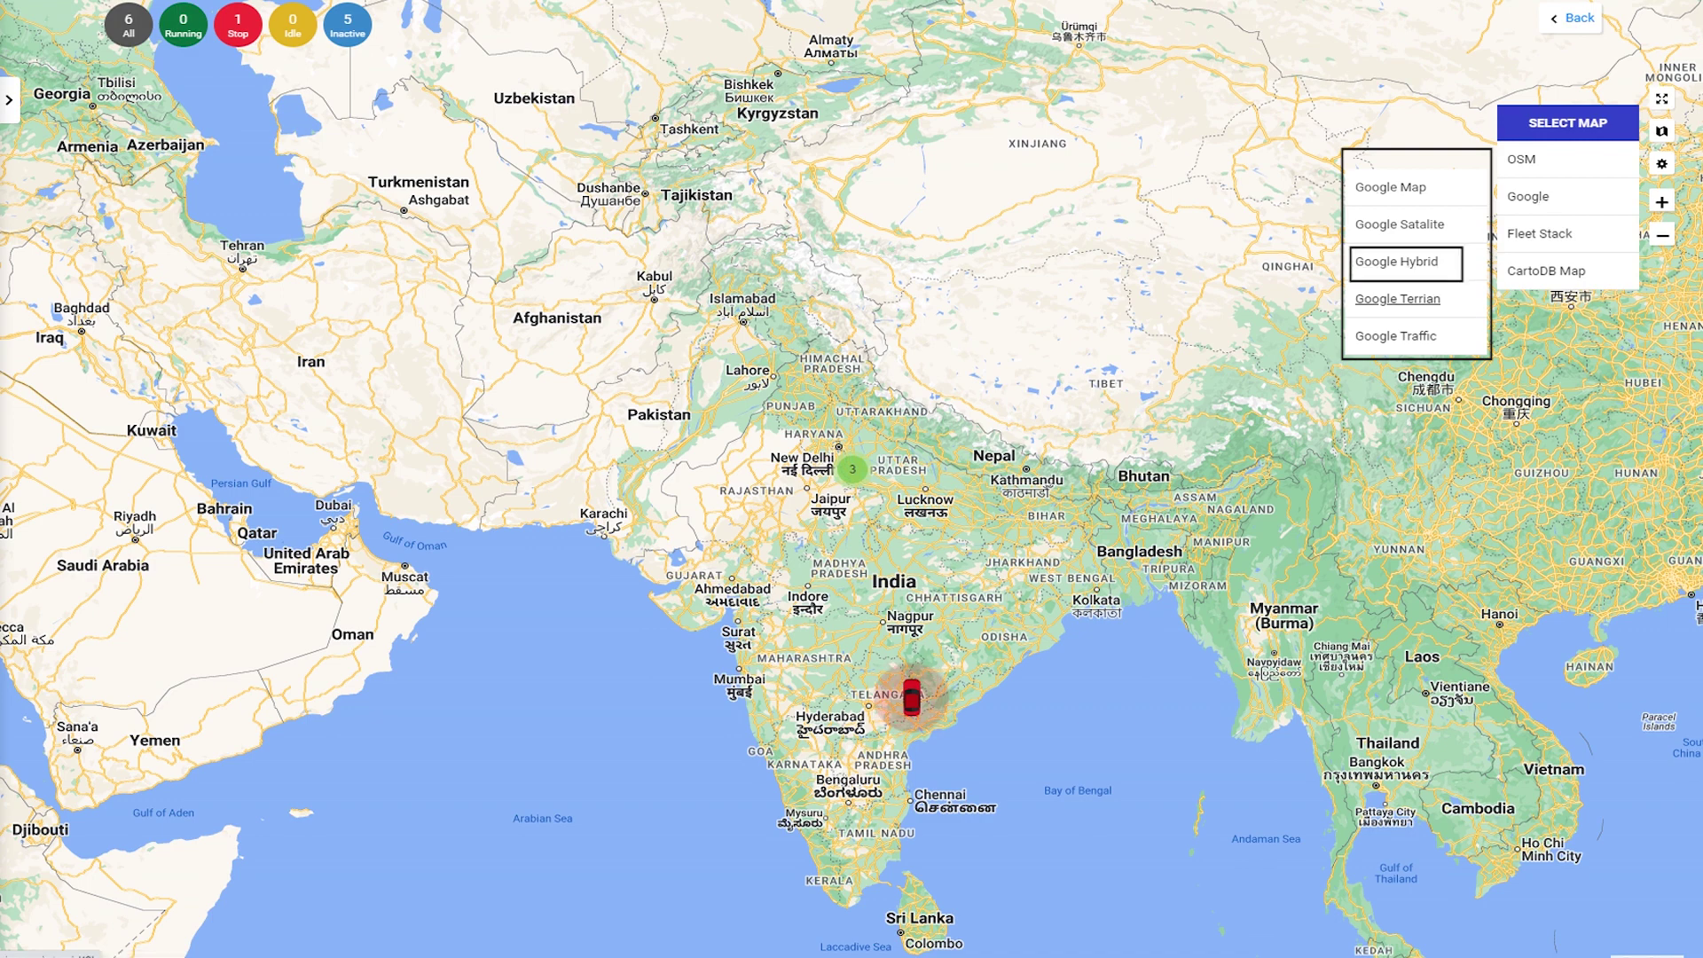
{"action": "key", "text": "shift+Tab"}
{"action": "key", "text": "Escape"}
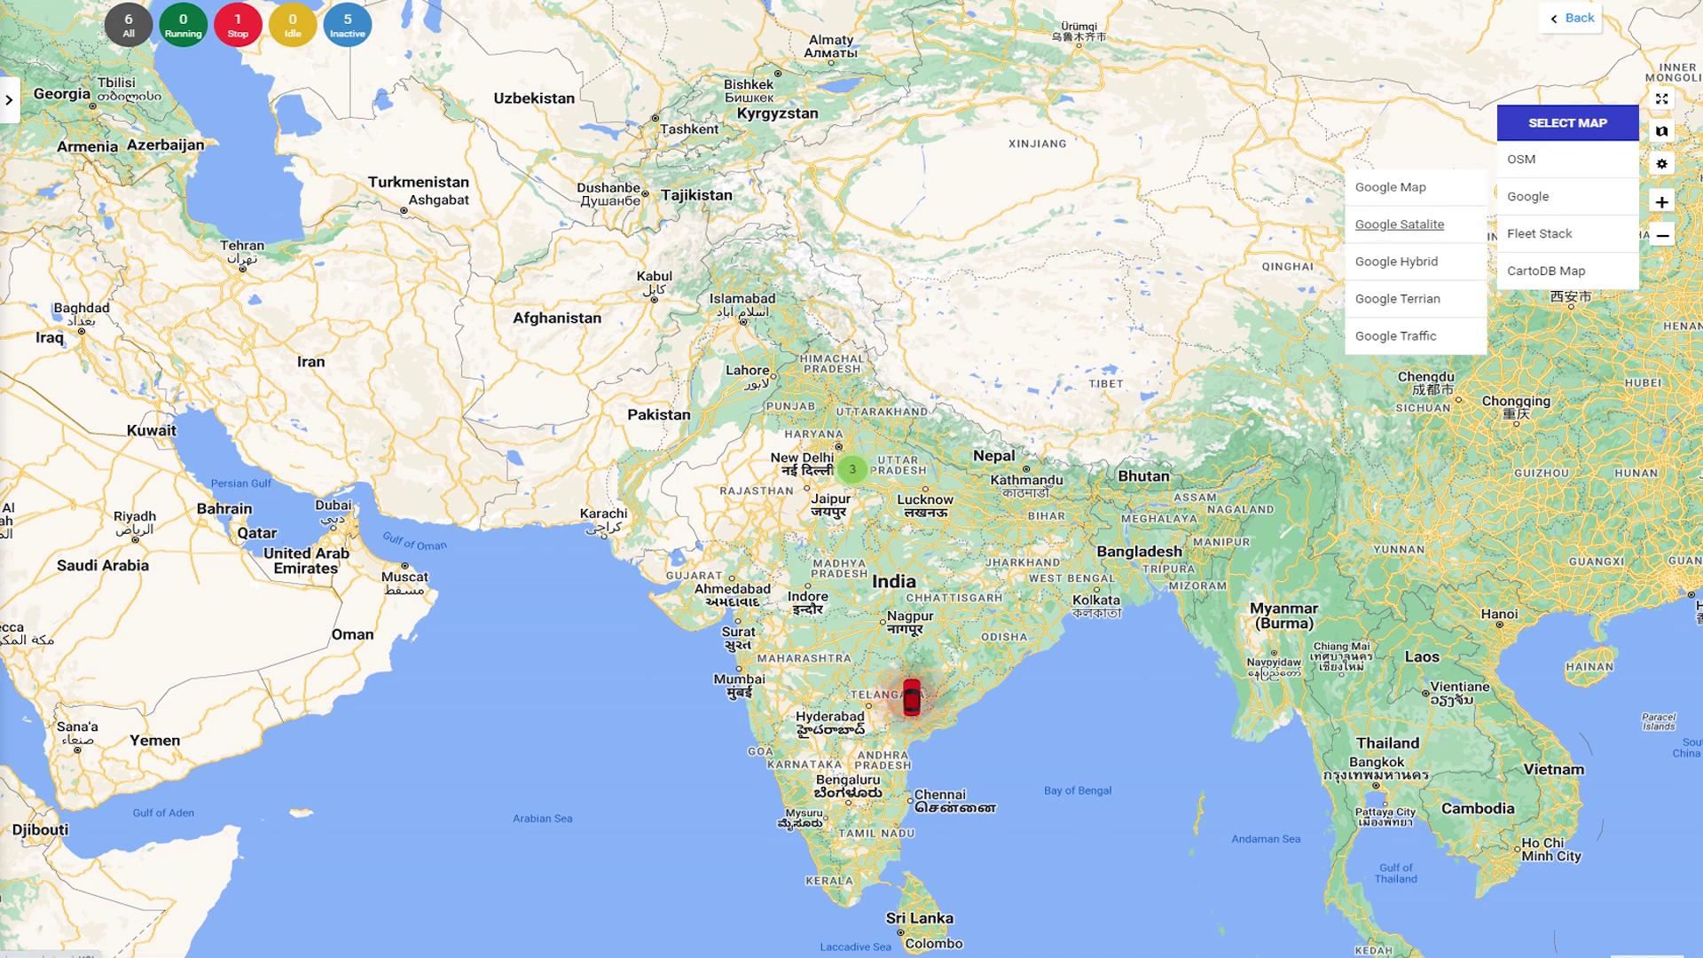
{"action": "left_click", "coordinate": [912, 698]}
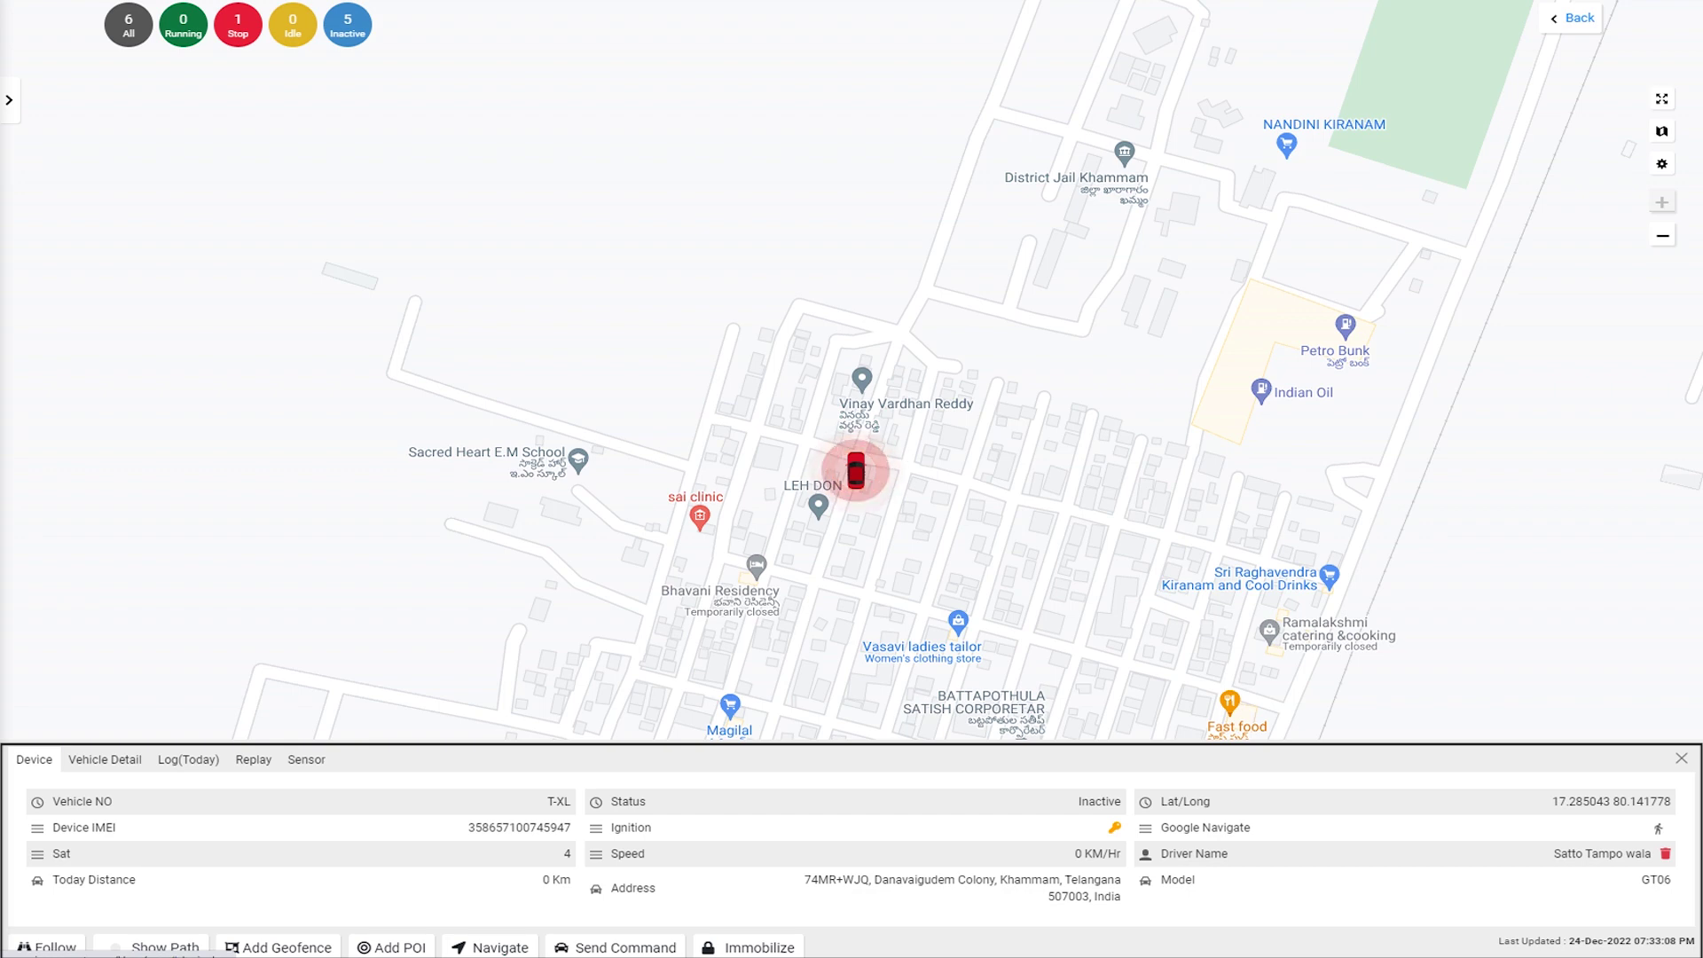
Review the vehicle's today's log, trip replay controls and sensor readings in its detail panel
{"action": "left_click", "coordinate": [188, 759]}
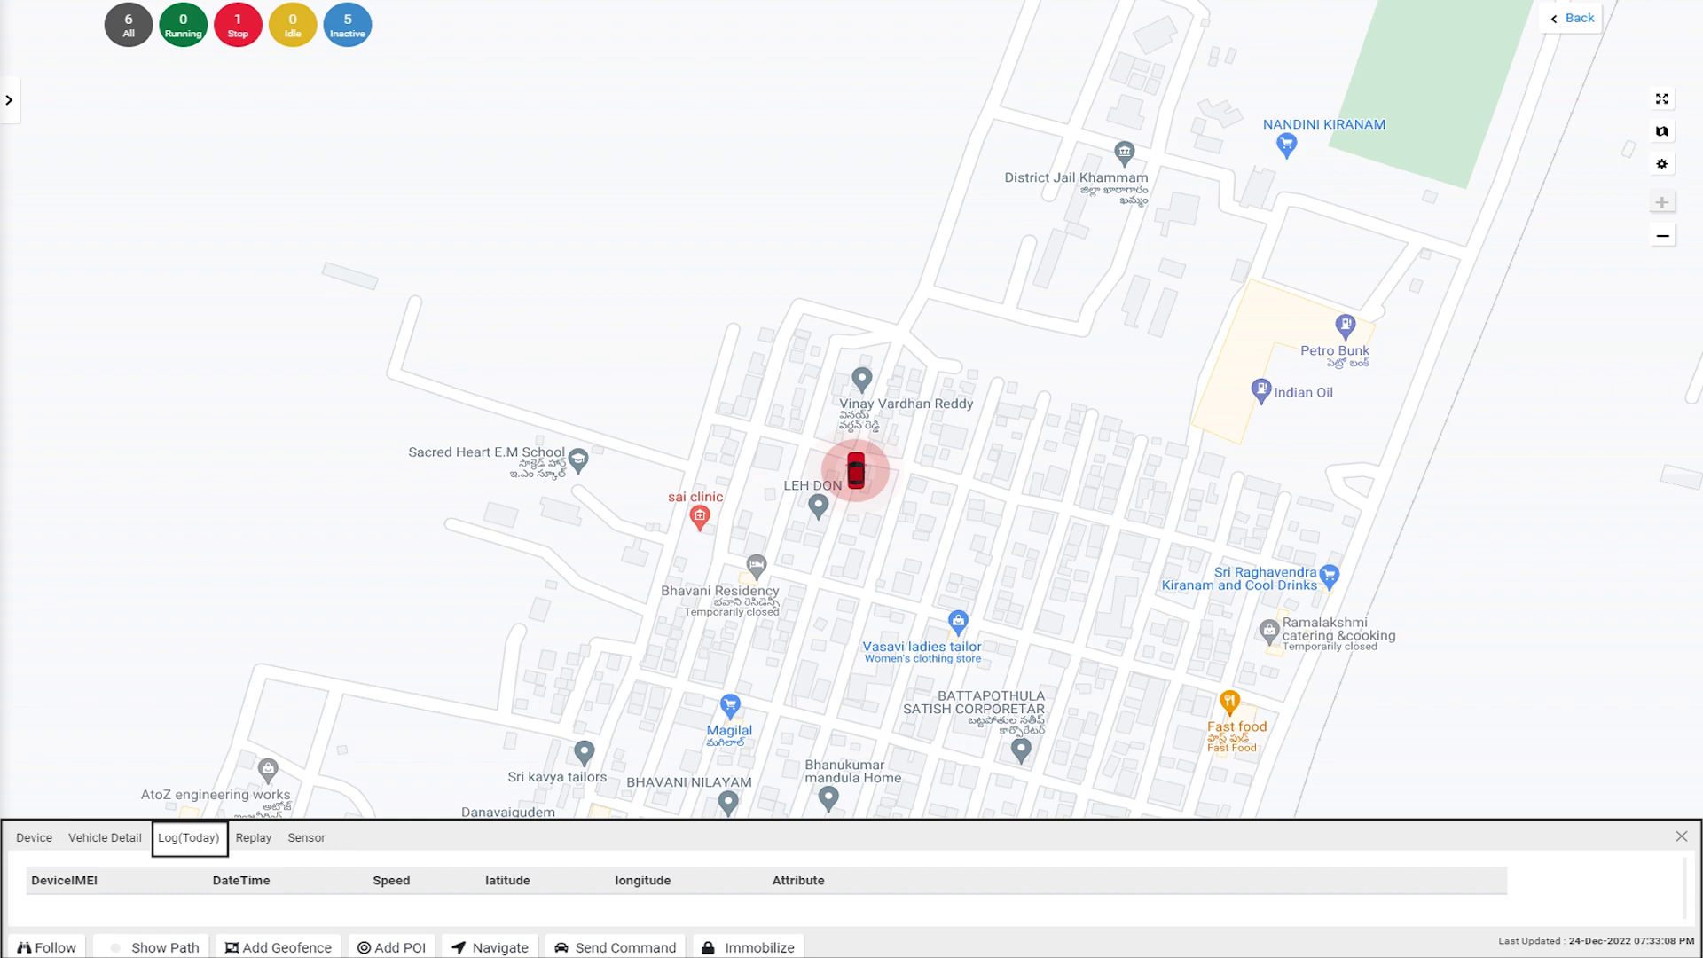
{"action": "left_click", "coordinate": [253, 837]}
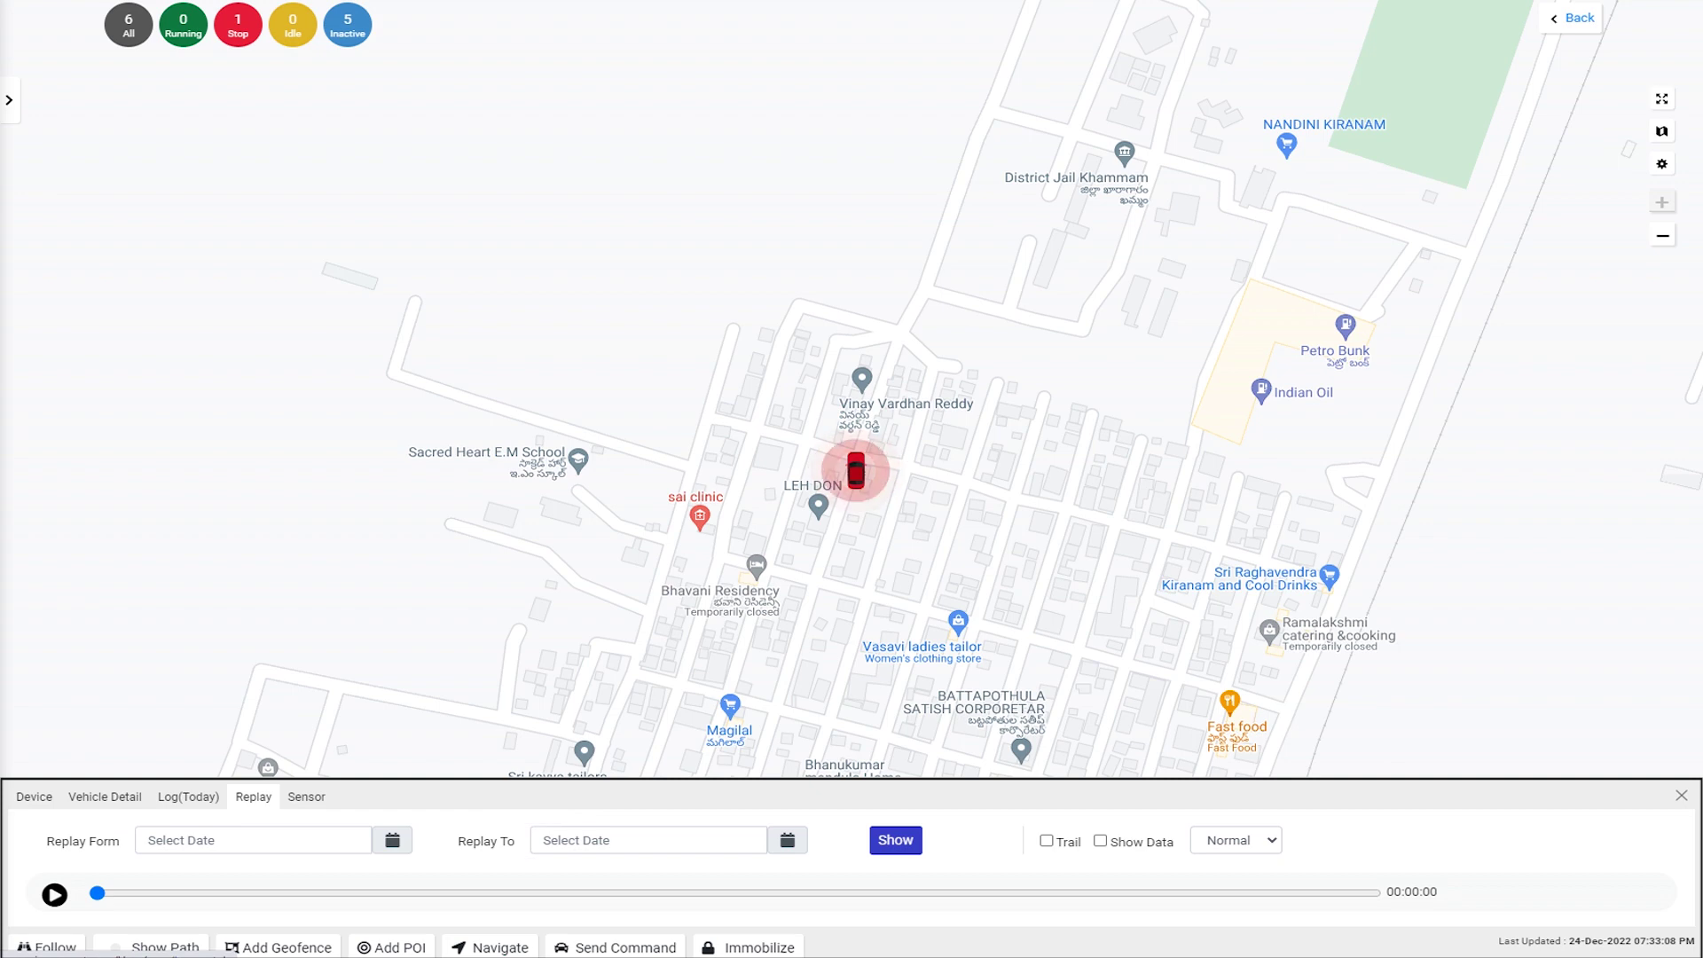
{"action": "left_click", "coordinate": [307, 796]}
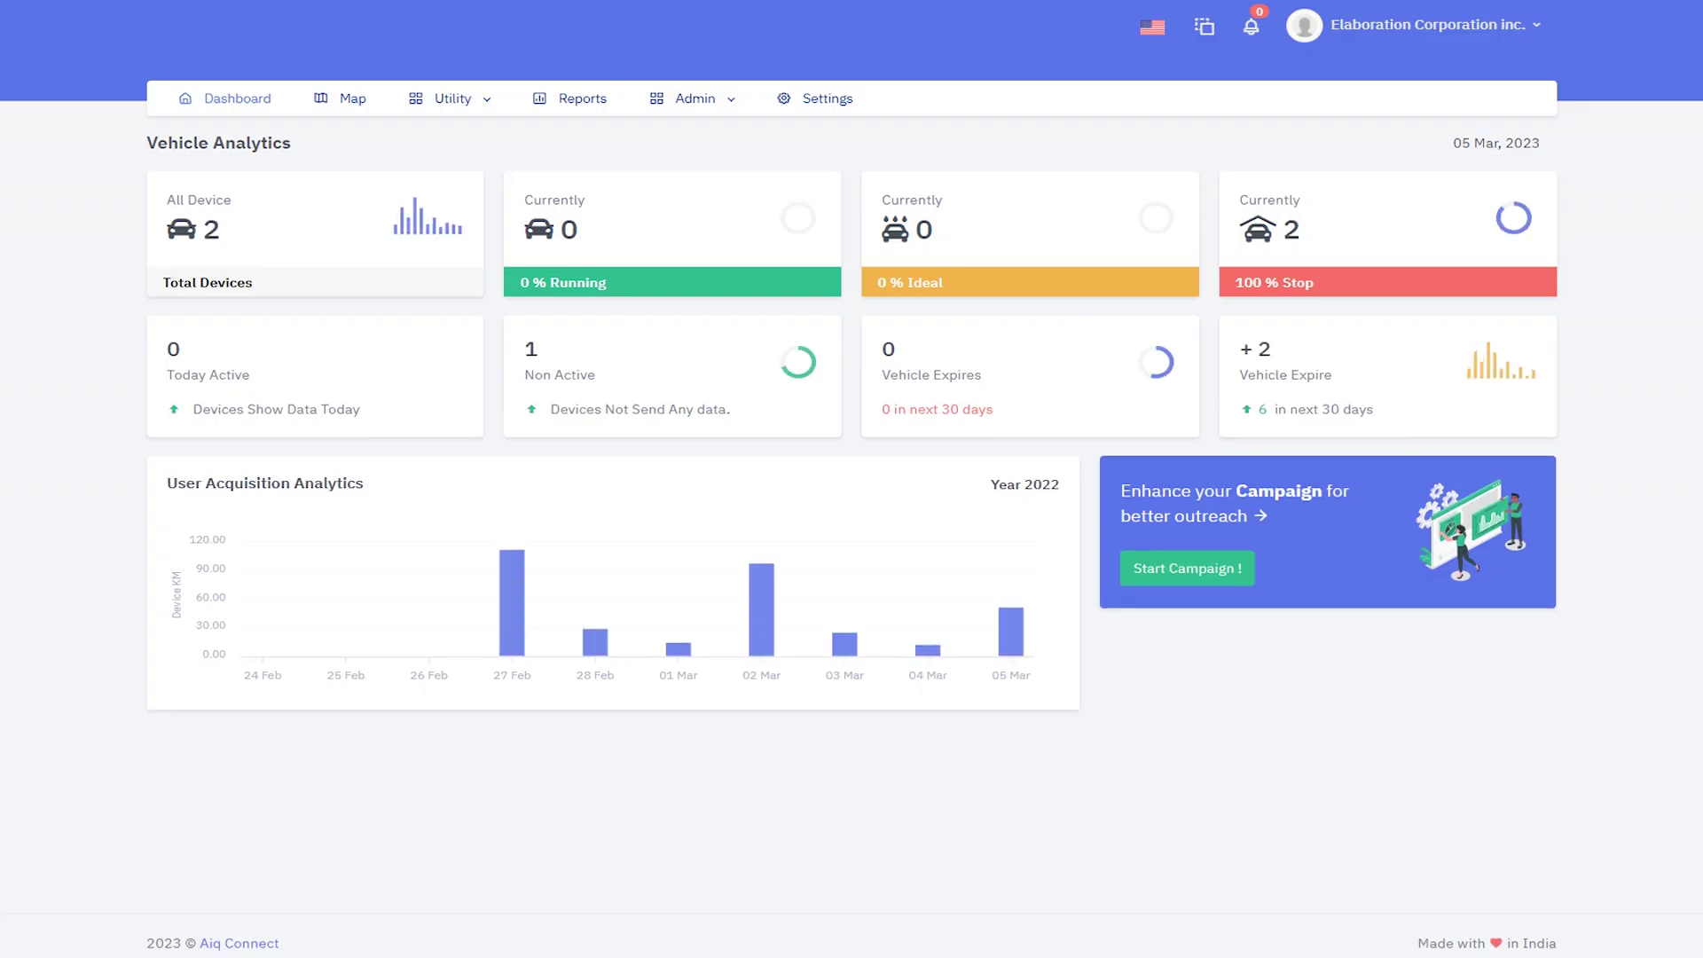
Visit the Geofence & POI page, then the Reminders page listing the regular service and wash reminders
{"action": "left_click", "coordinate": [454, 99]}
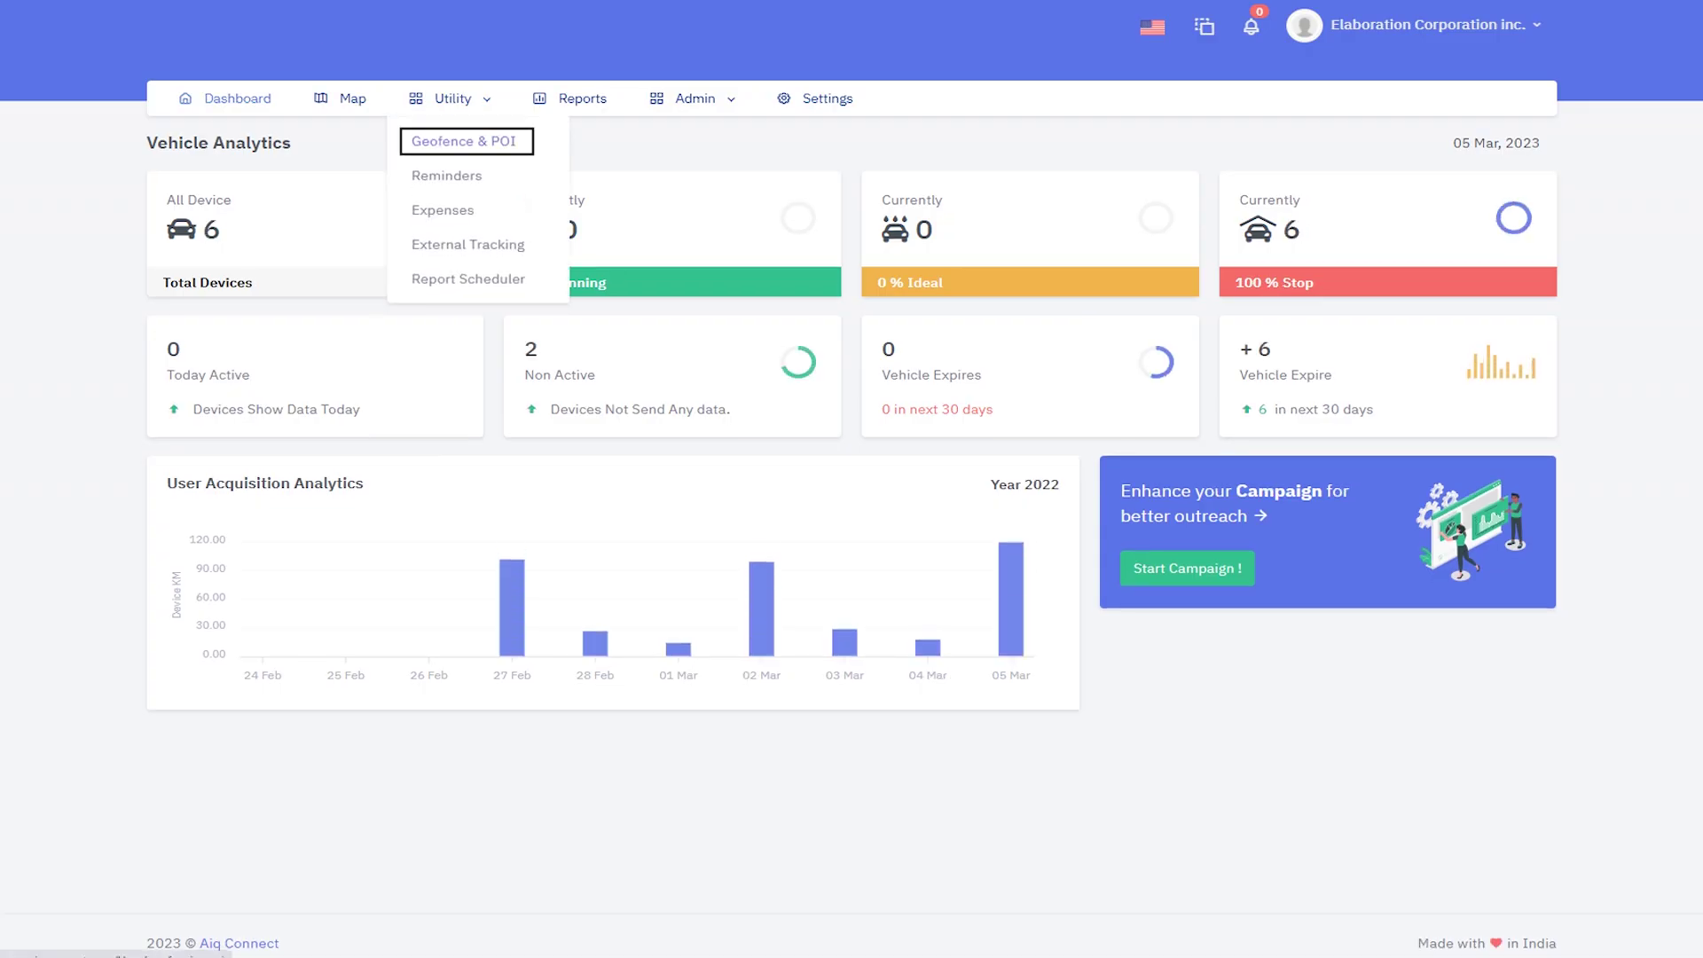
{"action": "key", "text": "Return"}
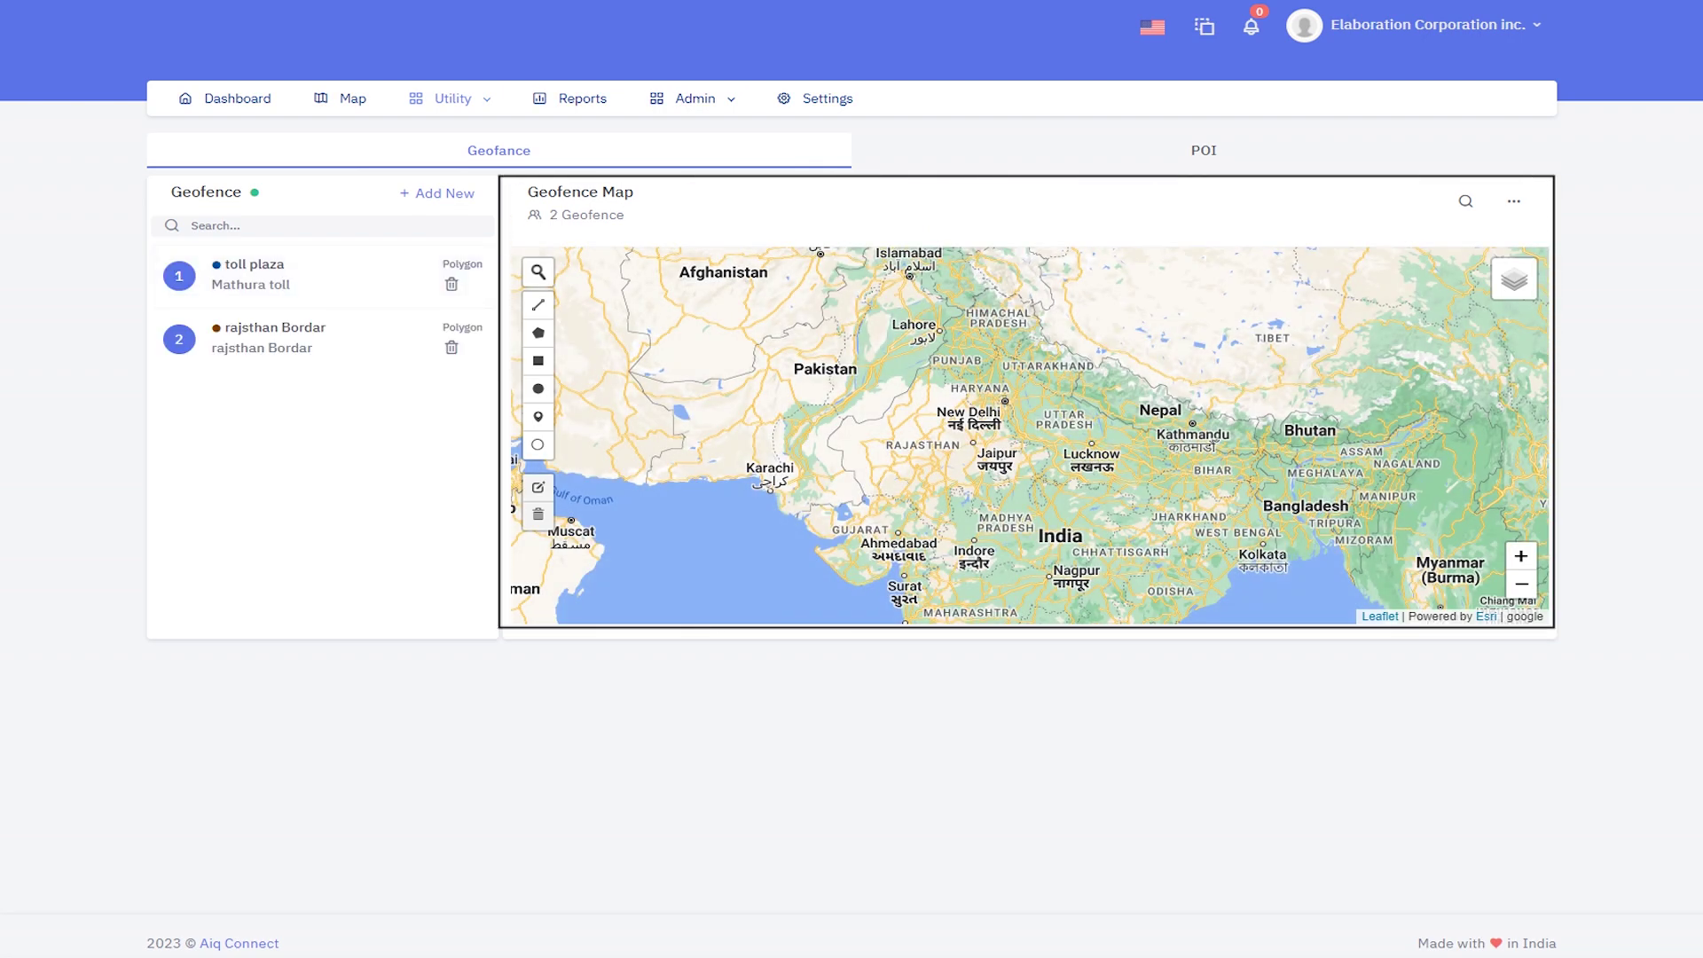
{"action": "left_click", "coordinate": [452, 99]}
{"action": "key", "text": "Down"}
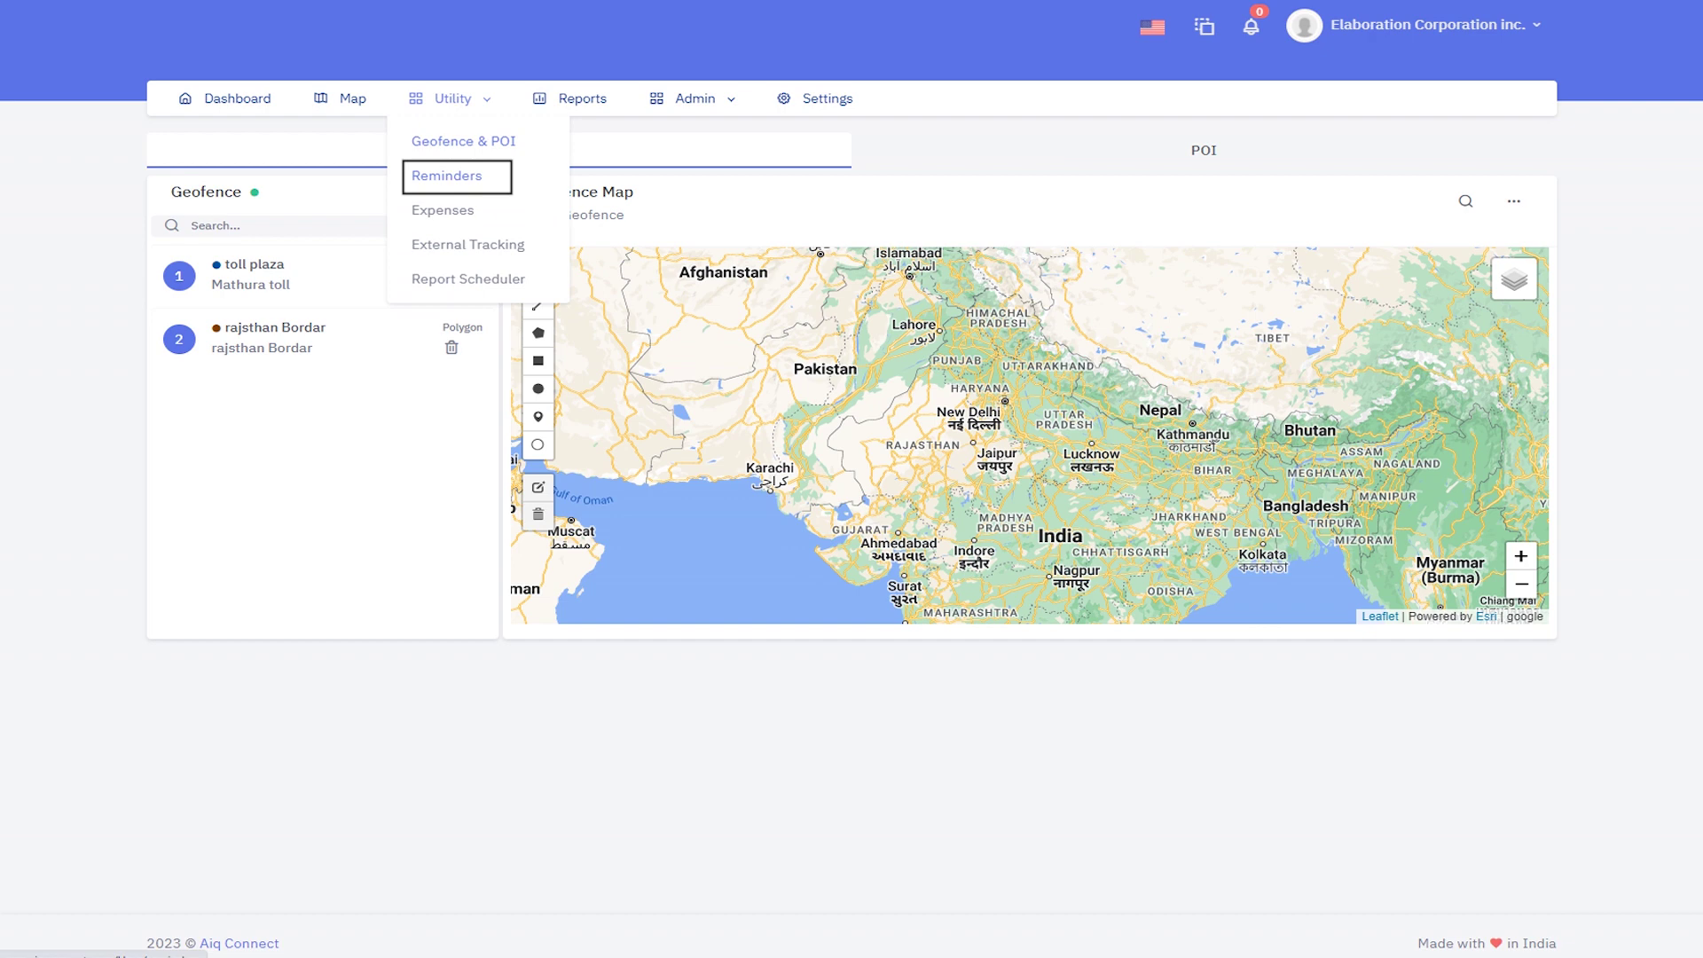
{"action": "key", "text": "Return"}
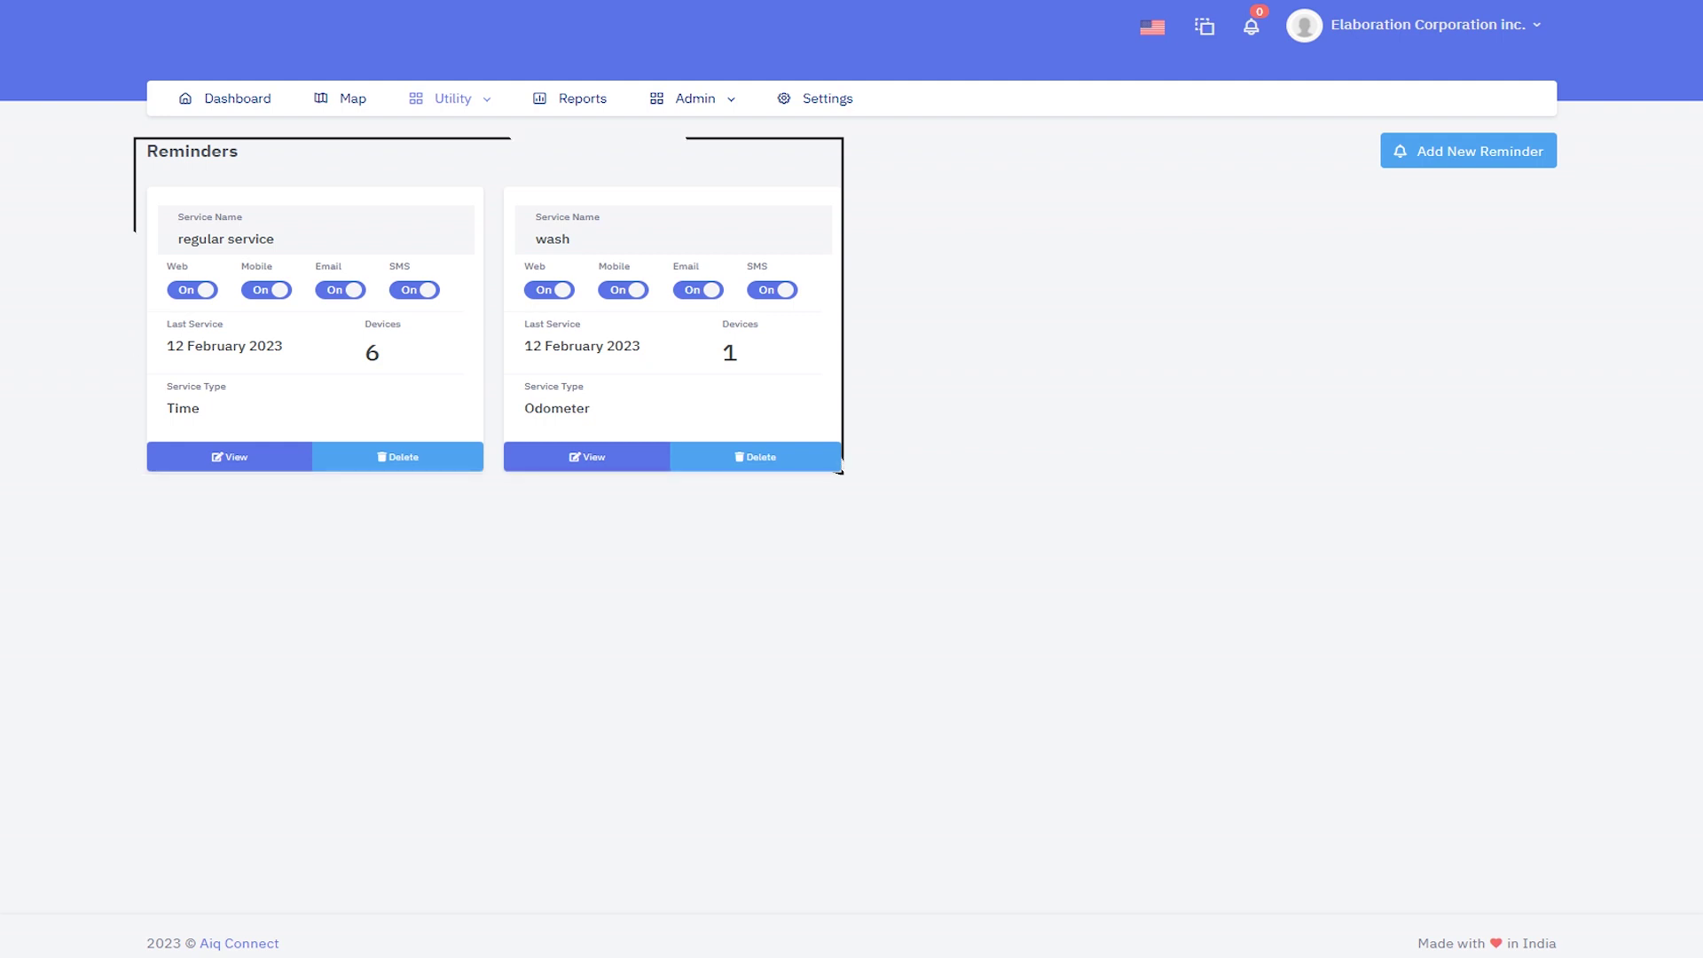
Go to the Expenses page, bring up the Add Expense form and close it without saving
{"action": "left_click", "coordinate": [453, 98]}
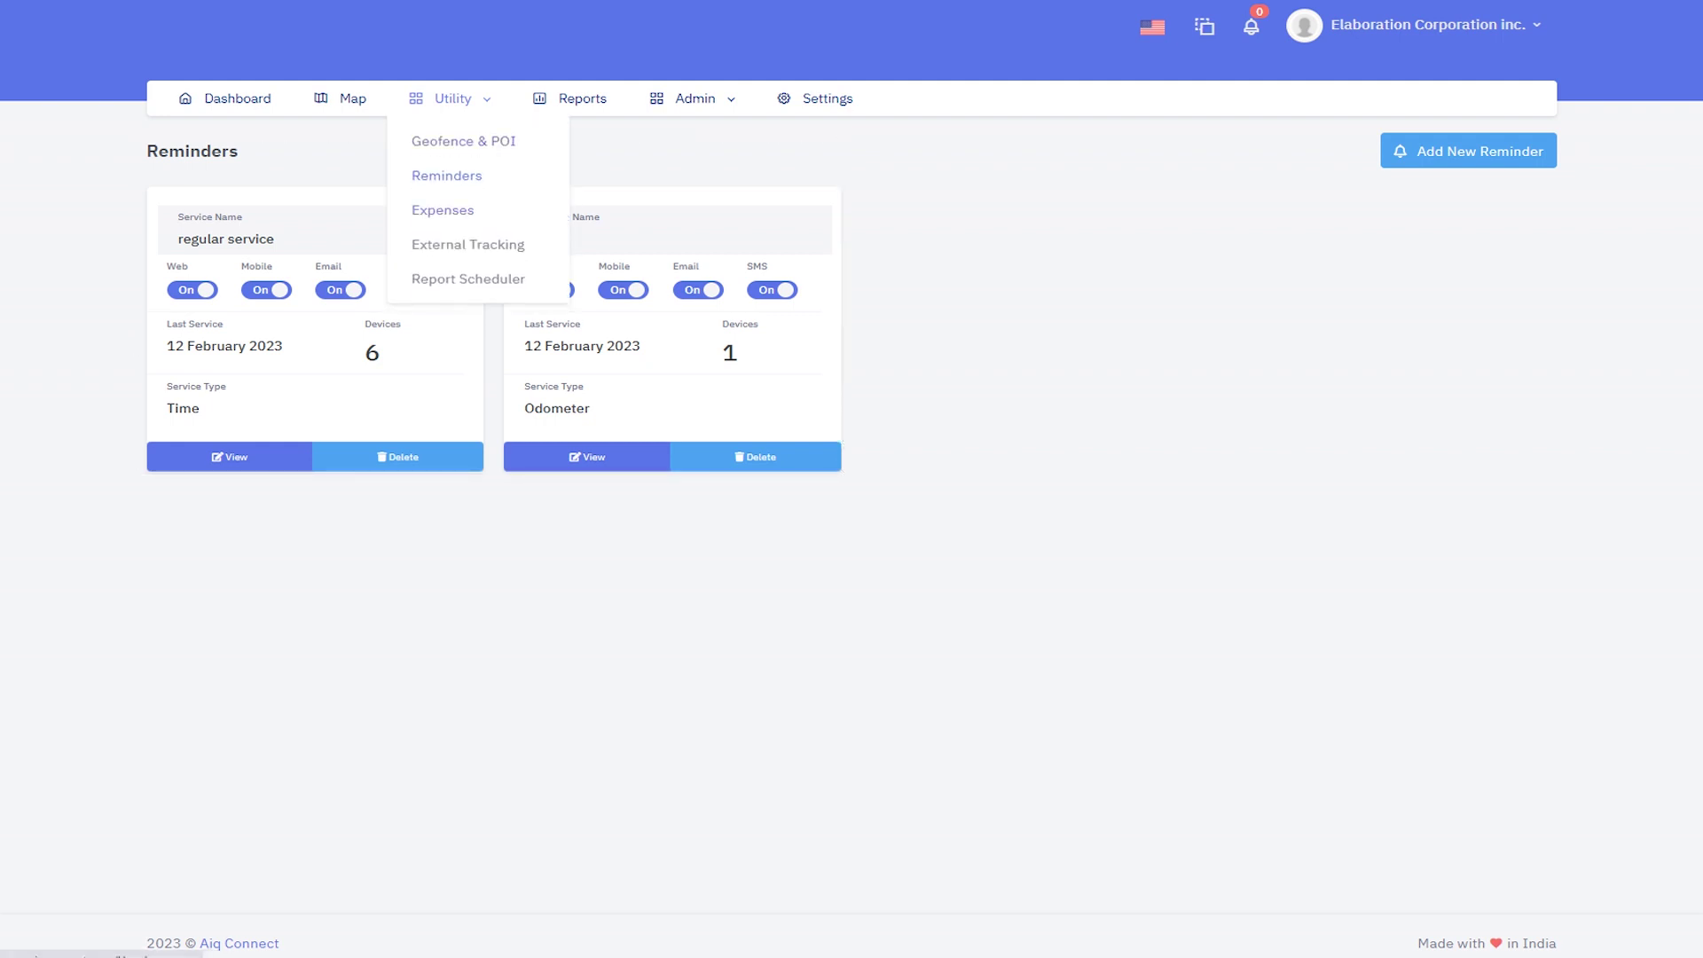
{"action": "key", "text": "Down"}
{"action": "key", "text": "Return"}
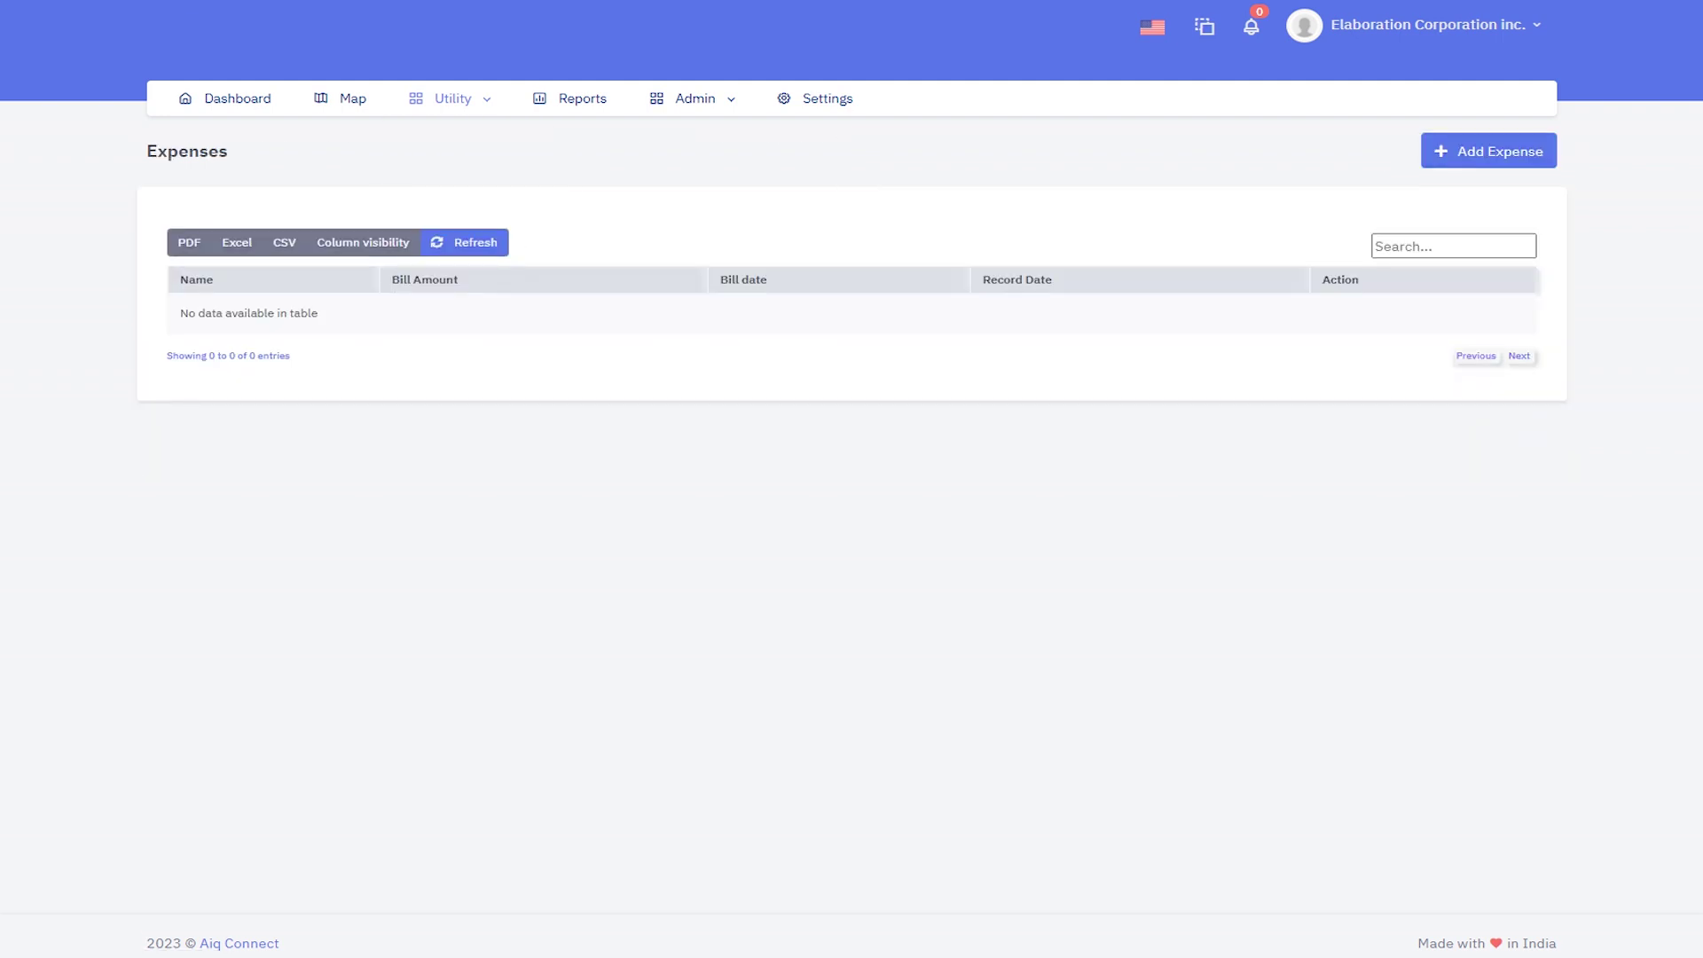
{"action": "key", "text": "Return"}
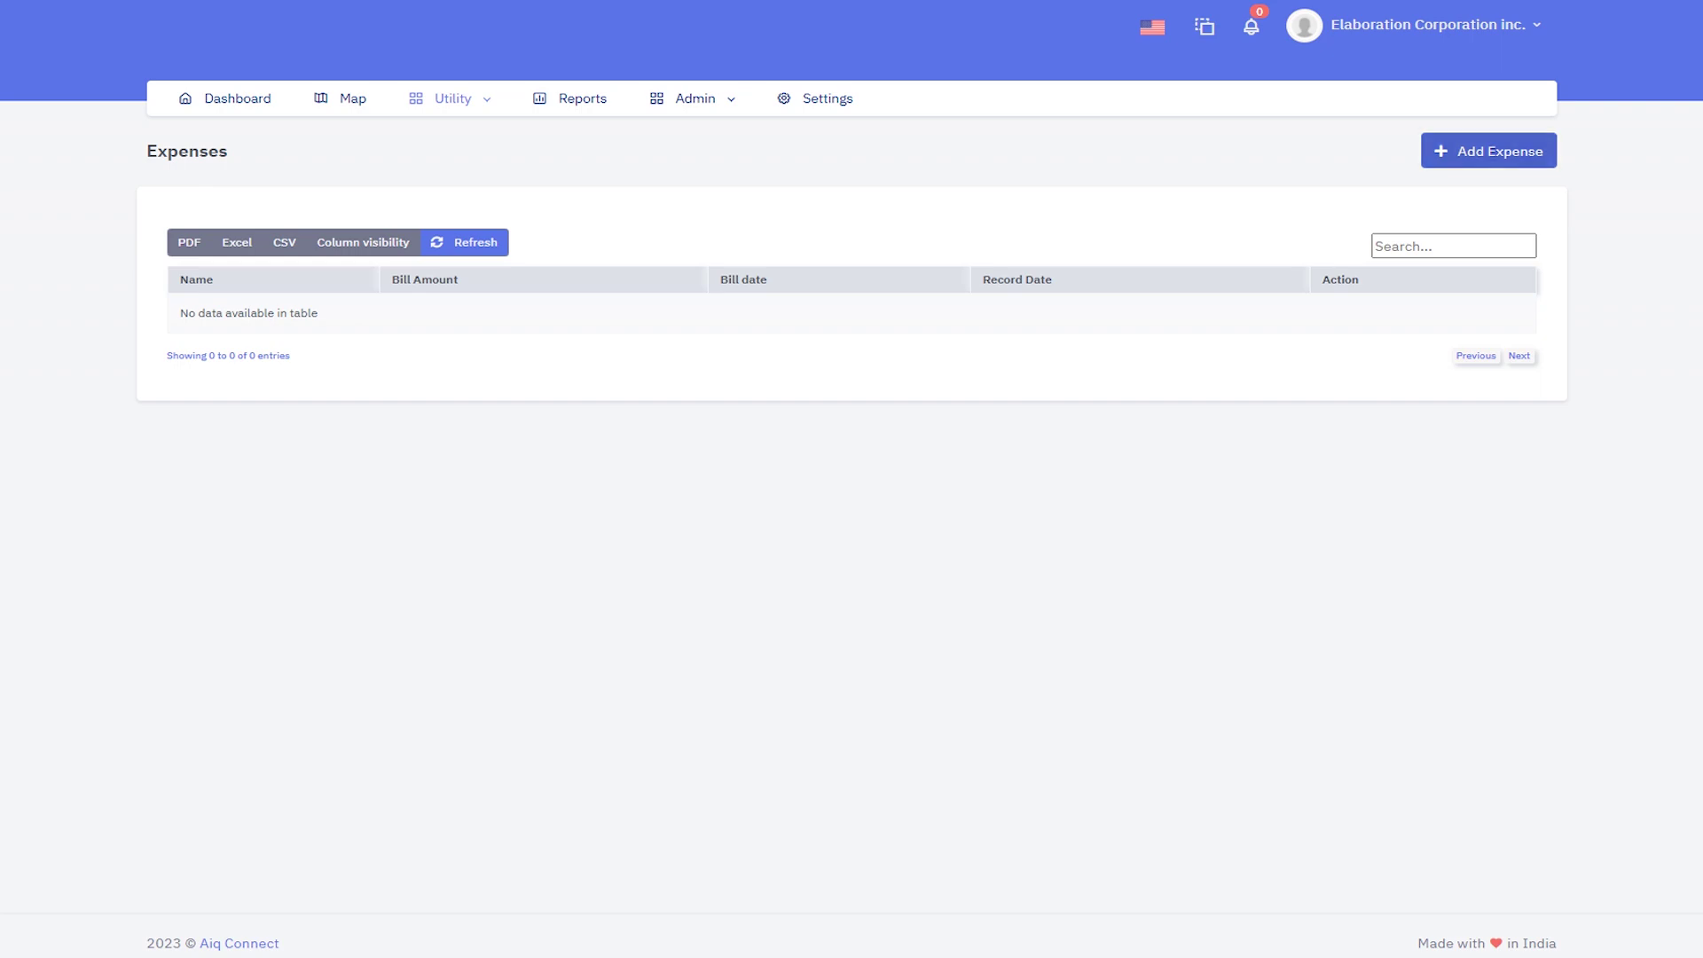
{"action": "key", "text": "Tab"}
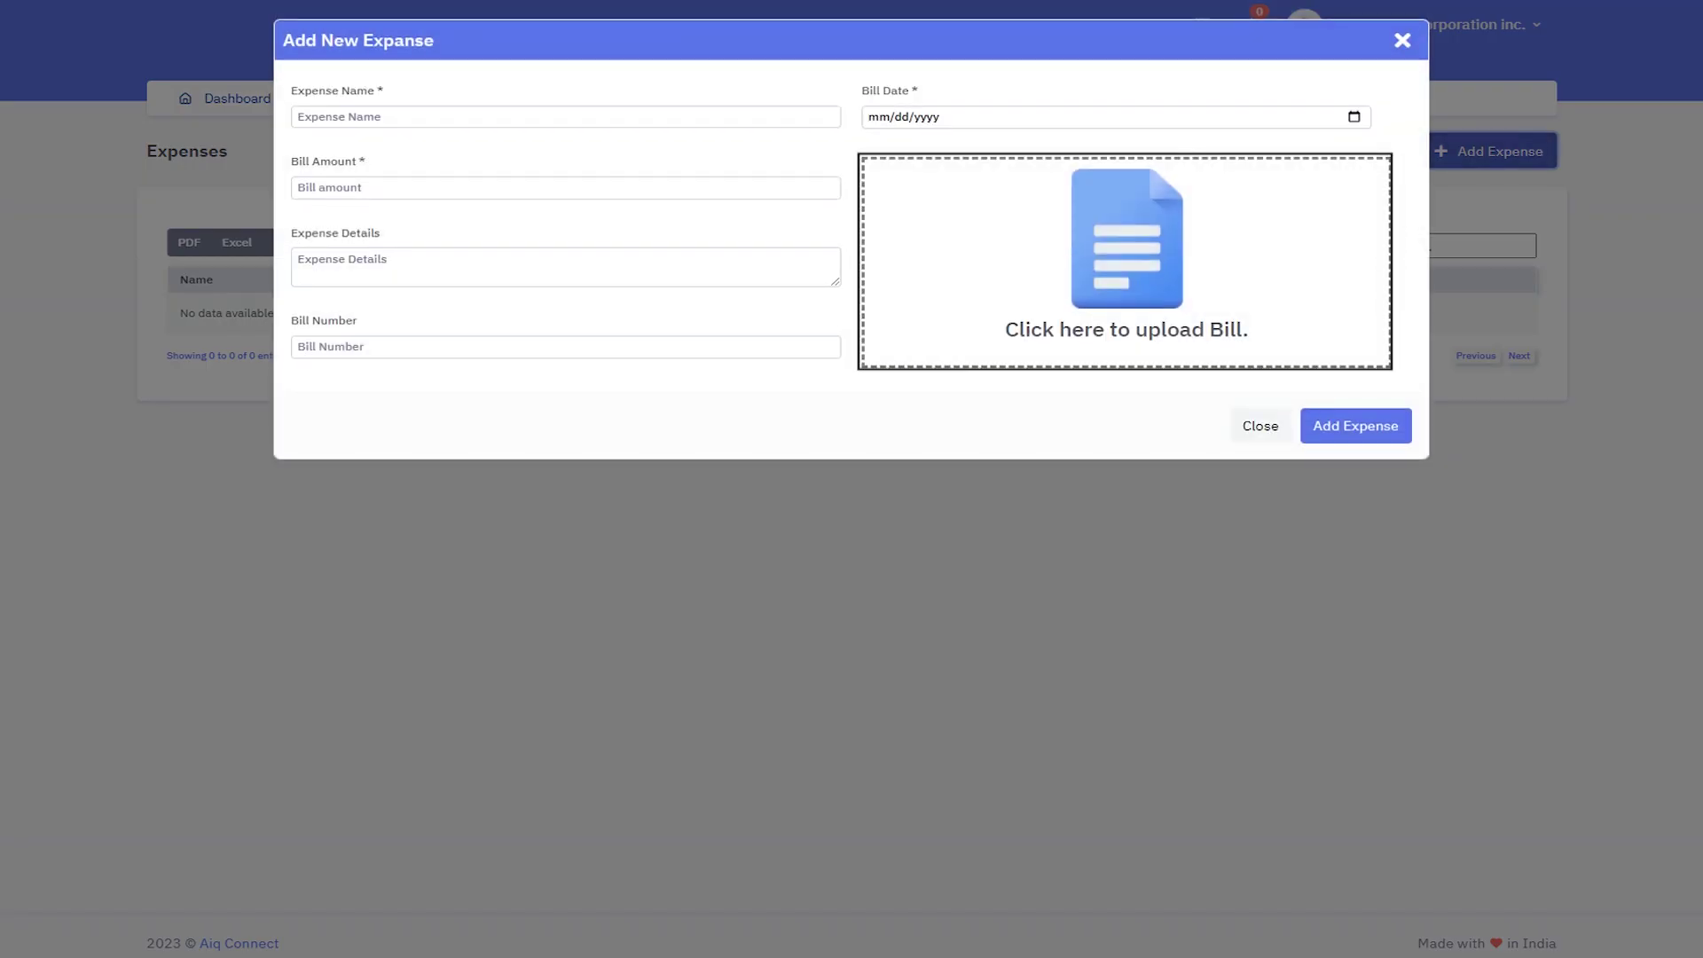
{"action": "key", "text": "Escape"}
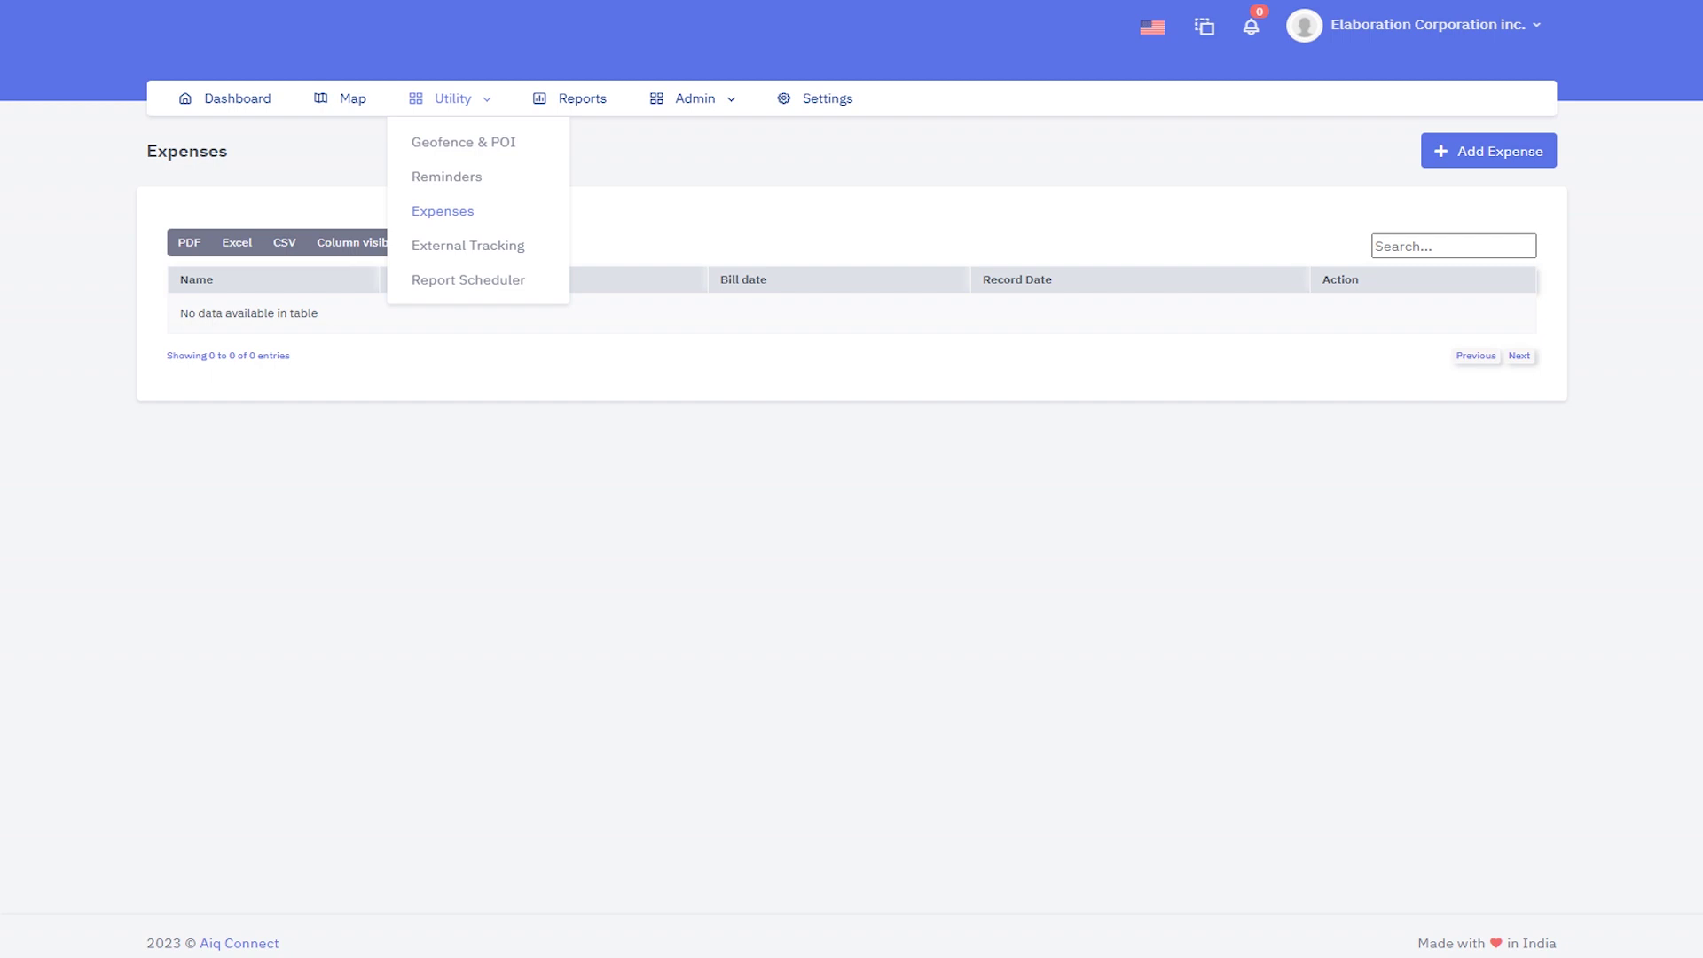
{"action": "key", "text": "Tab"}
Open the External Tracking link page from the Utility menu
{"action": "key", "text": "Return"}
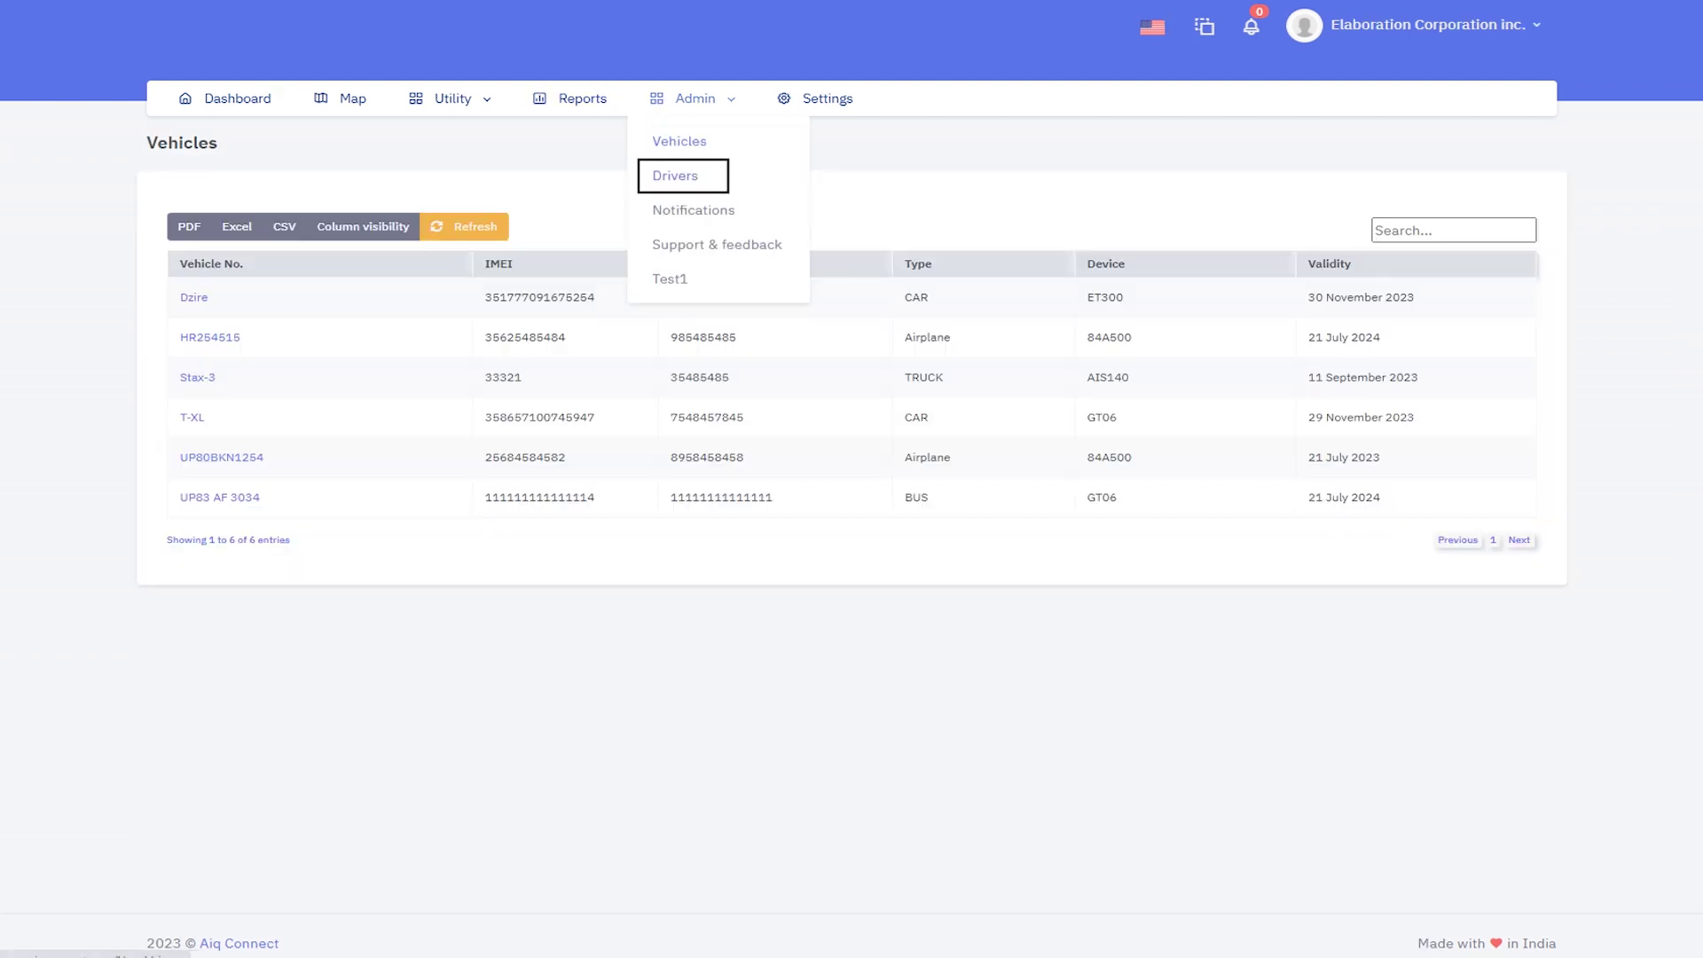
Go to the Drivers list and switch the demo driver's status on
{"action": "key", "text": "Return"}
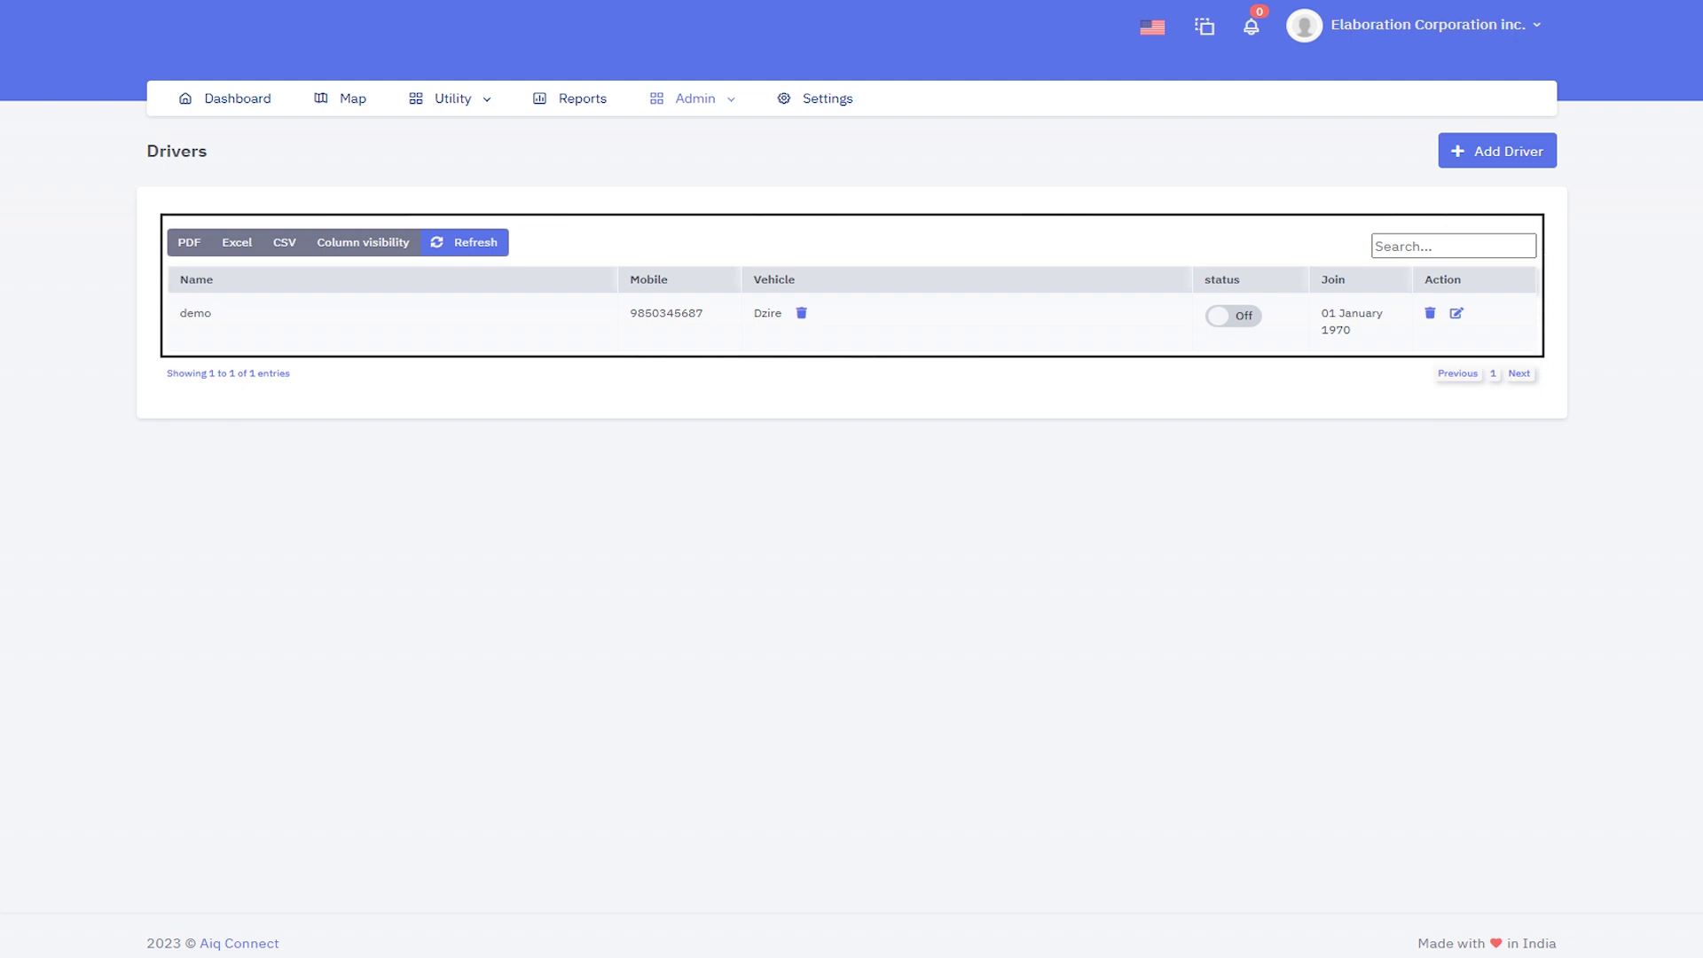
{"action": "key", "text": "space"}
{"action": "key", "text": "space"}
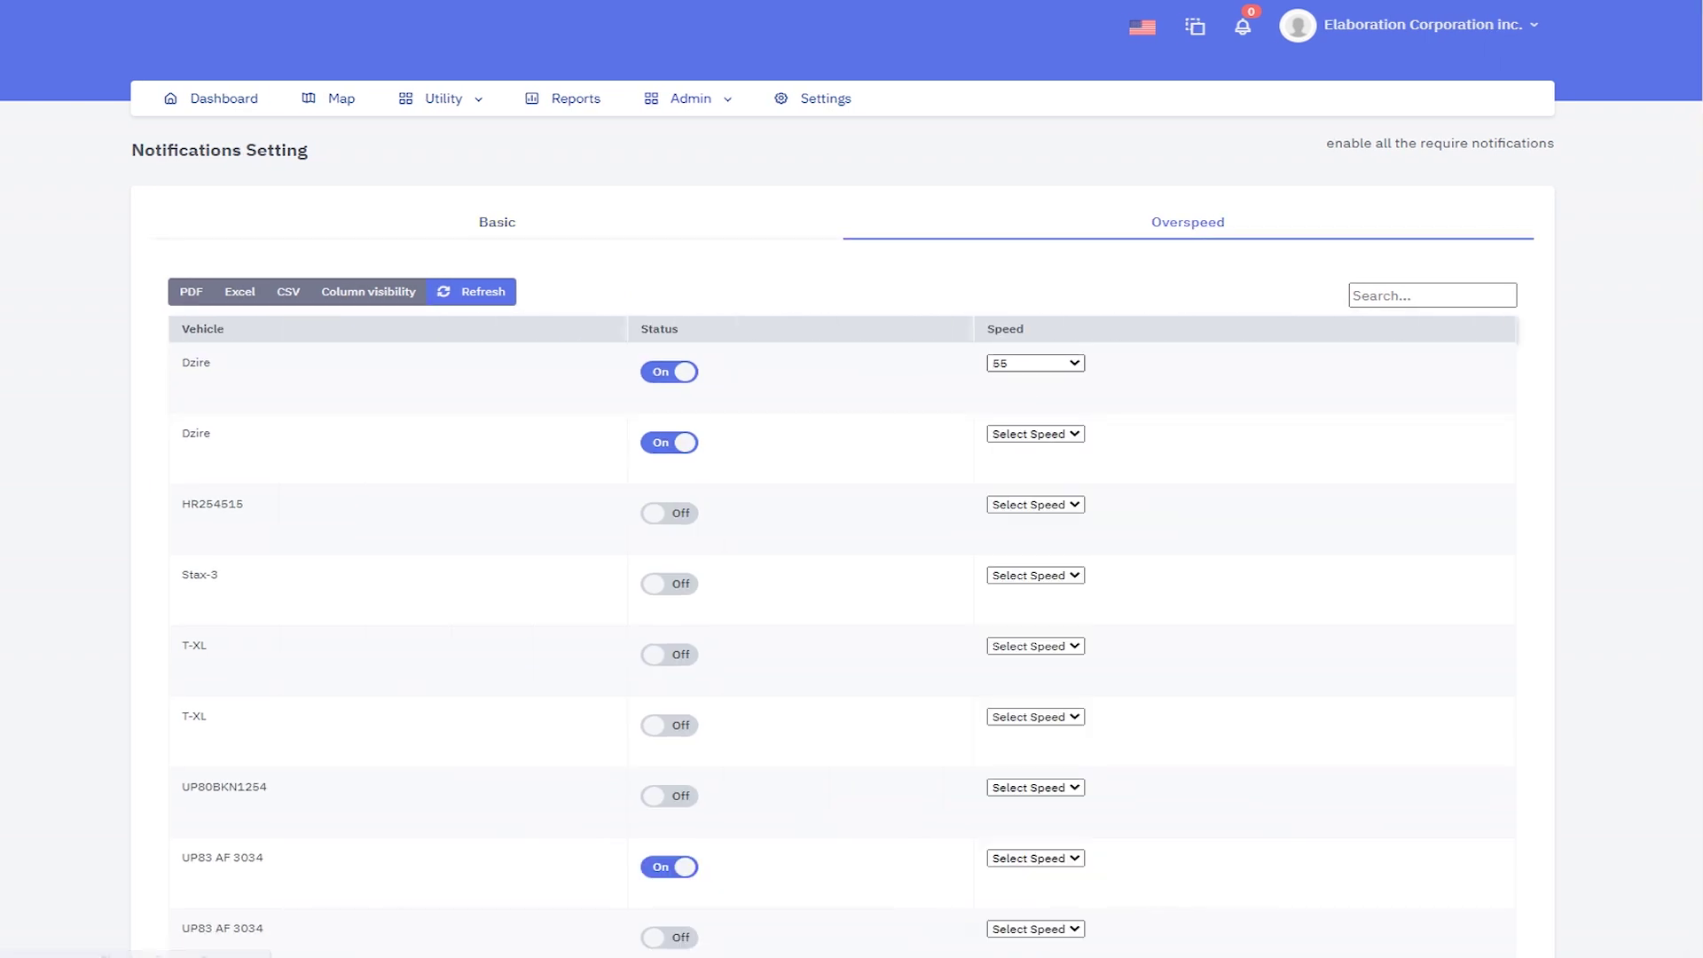
Set the first Dzire's overspeed speed limit to 35
{"action": "left_click", "coordinate": [1035, 362]}
{"action": "left_click", "coordinate": [1035, 411]}
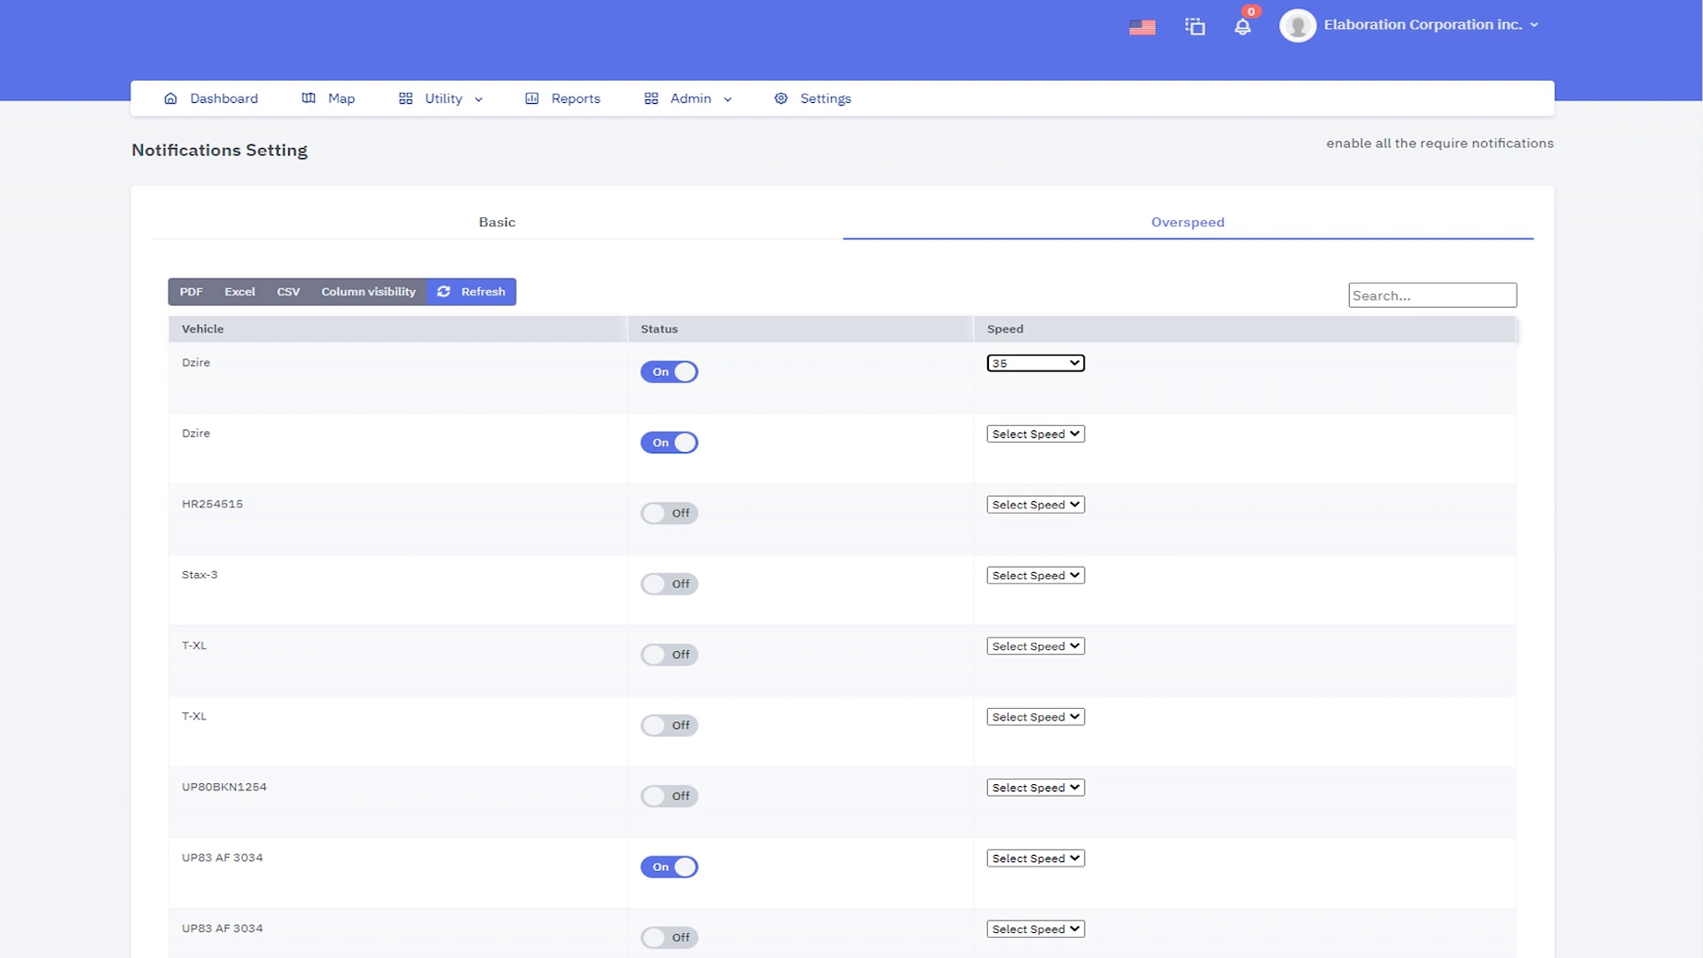